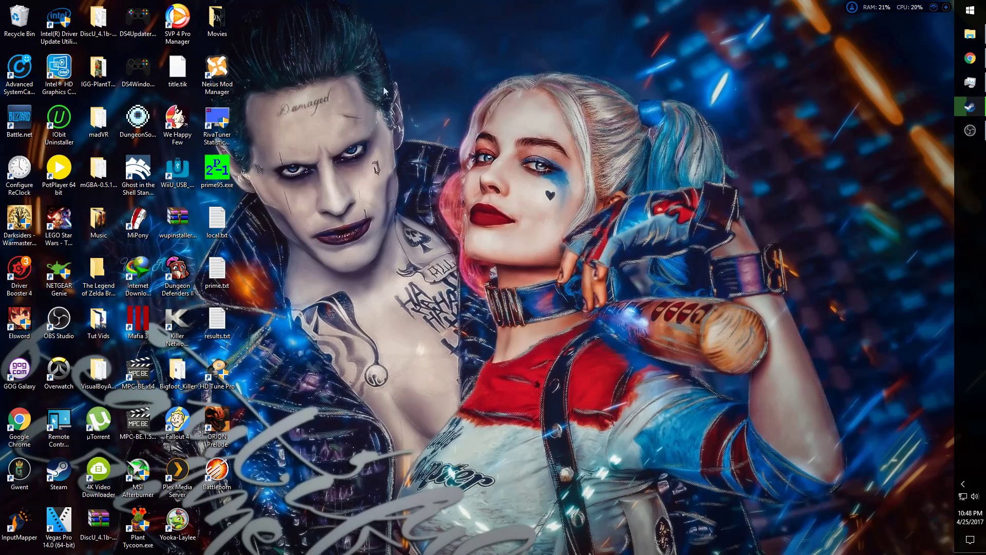
- Select the Nexus Mod Manager shortcut, then open Task Manager, review it and close it
click(215, 73)
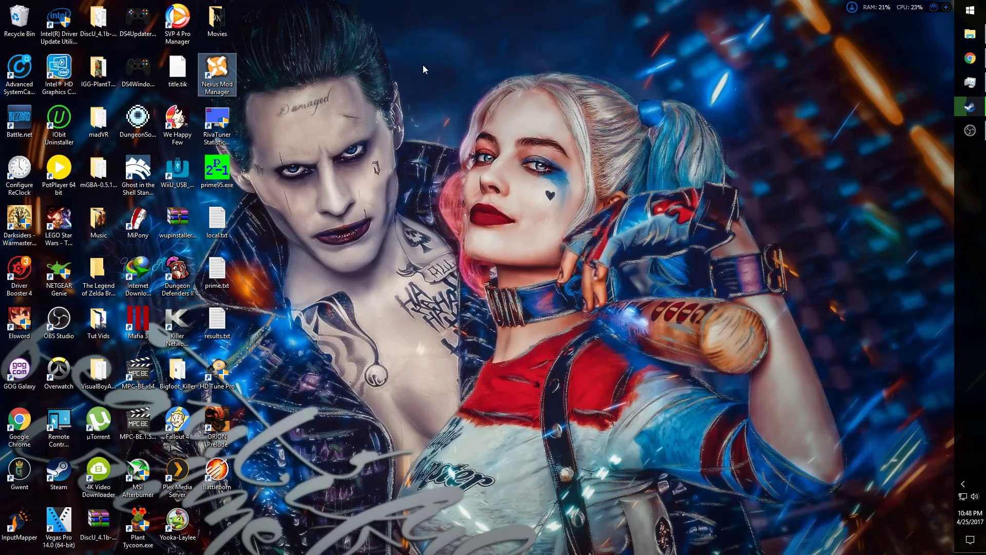
right_click(974, 224)
click(862, 394)
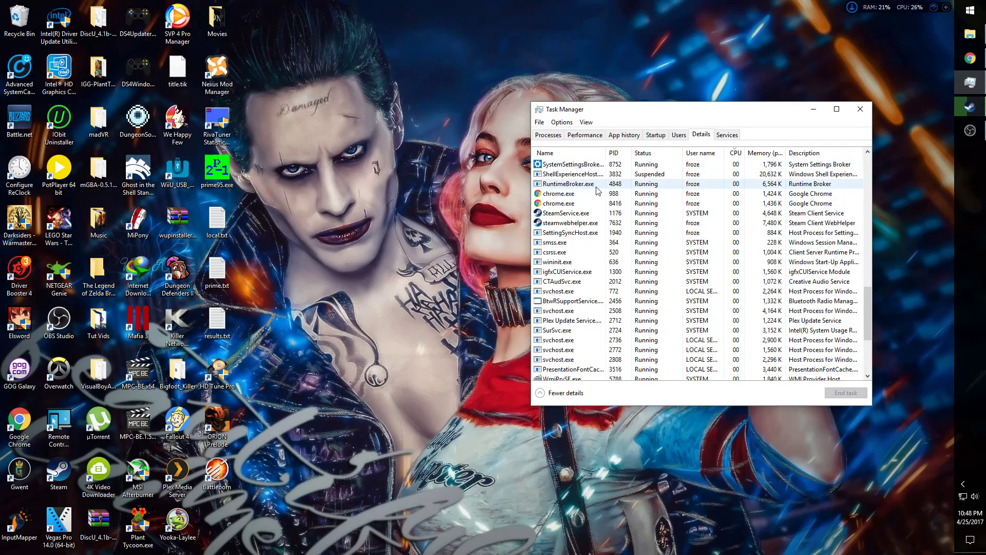
scroll(798, 265, down, 1)
click(860, 109)
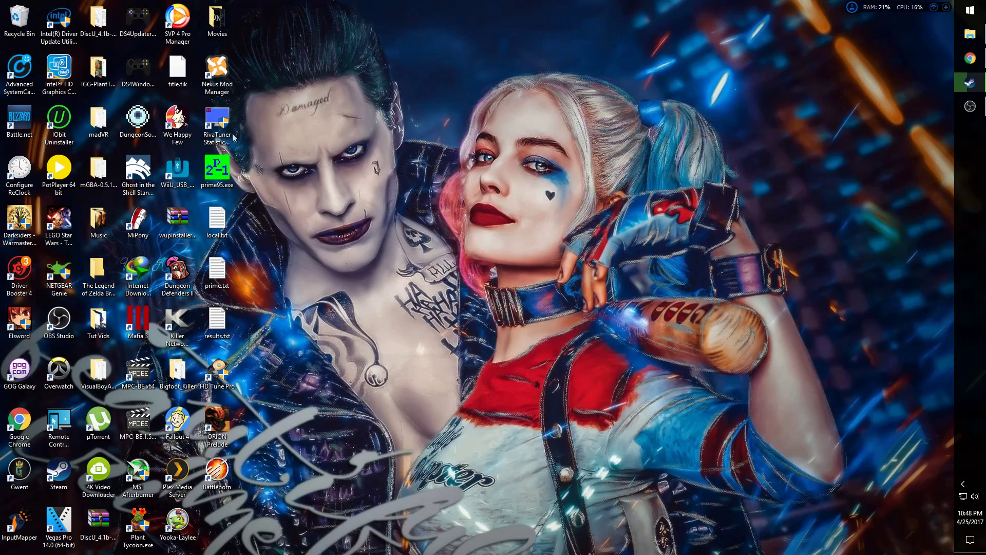
- Open the Nexus Mod Manager shortcut's file location and go up to the Local Disk (C:) root
right_click(226, 70)
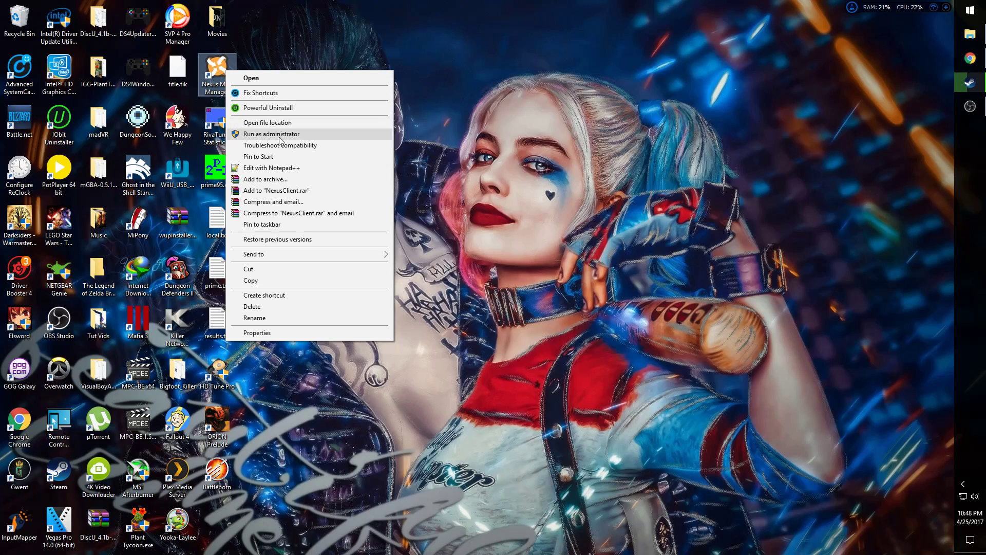
click(419, 69)
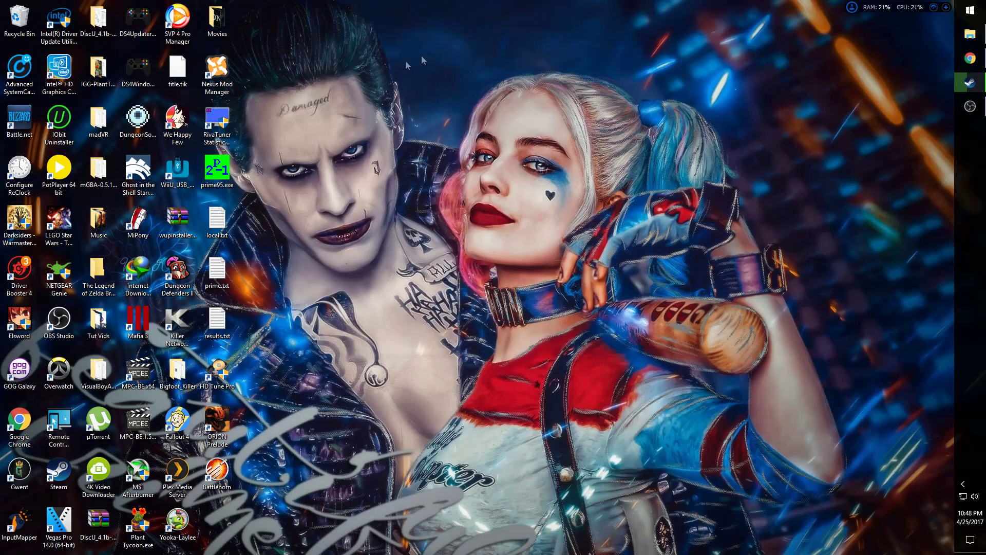
right_click(224, 65)
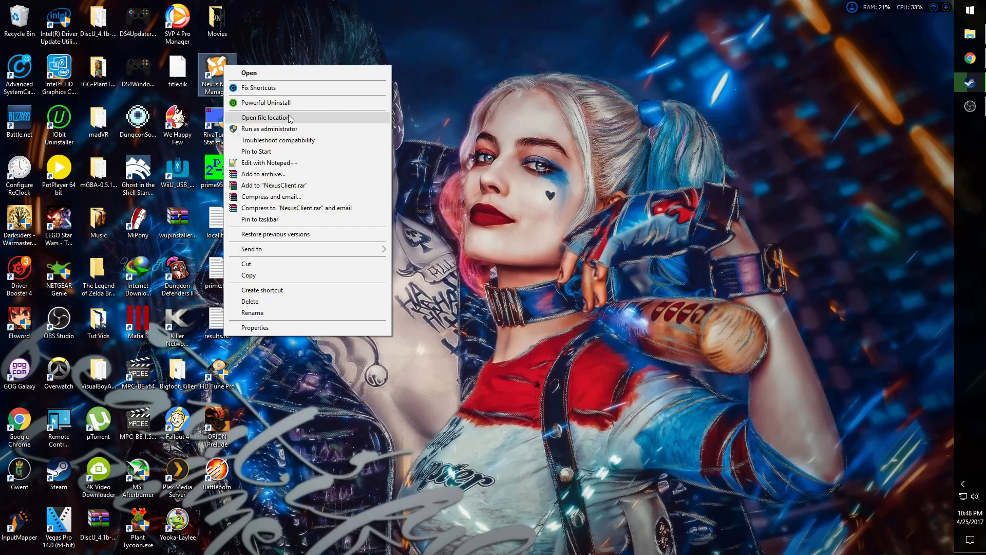
click(290, 118)
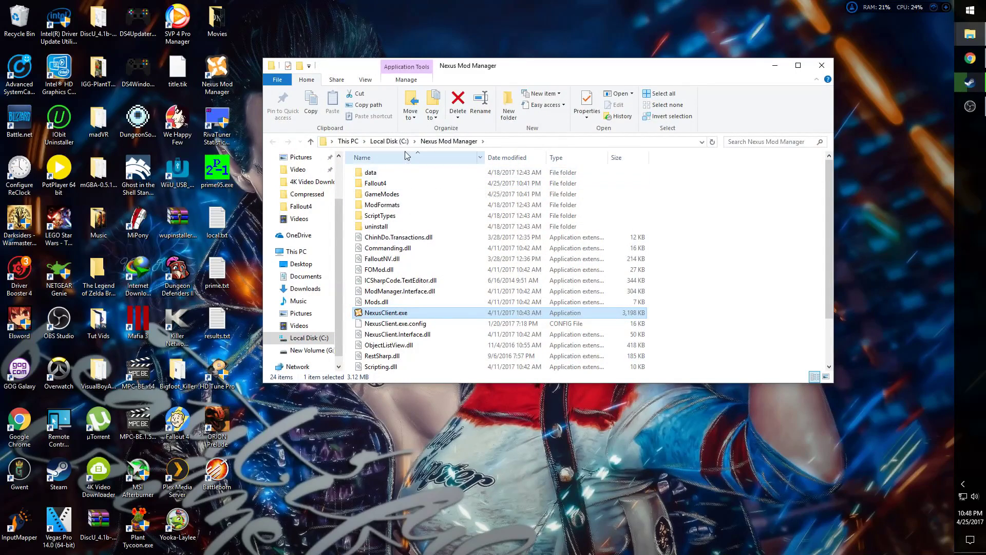
click(395, 141)
- Look inside the Program Files folder, then return to the Local Disk (C:) root
click(398, 249)
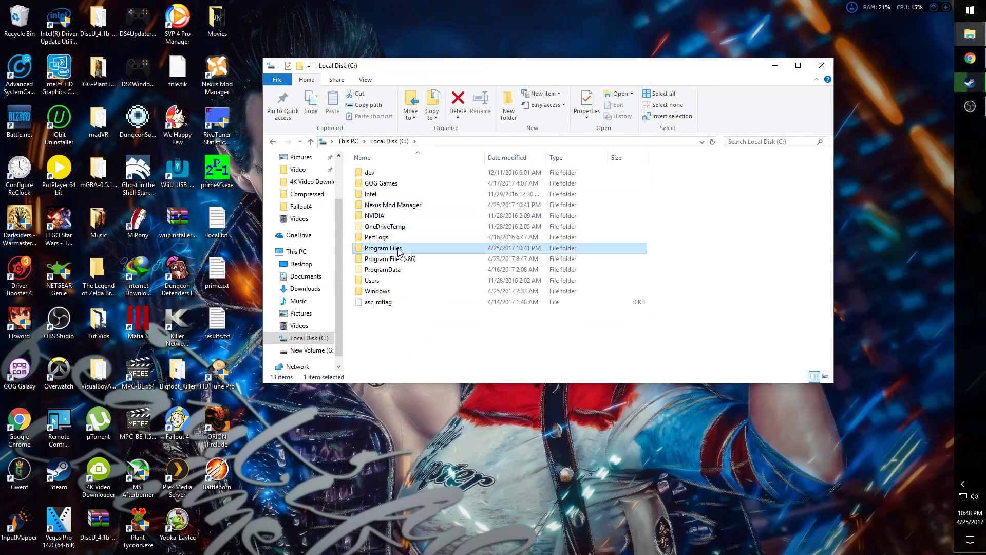
click(404, 261)
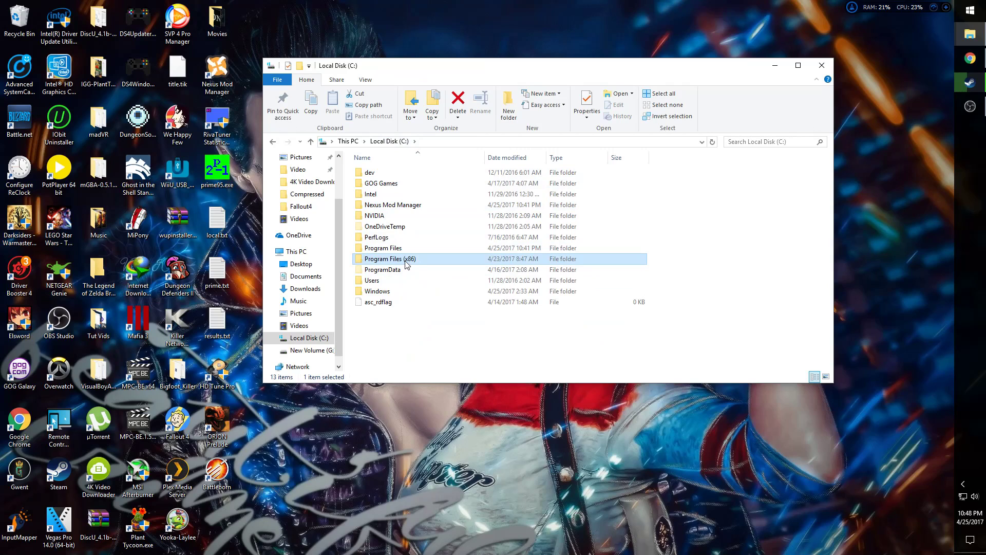
double_click(404, 250)
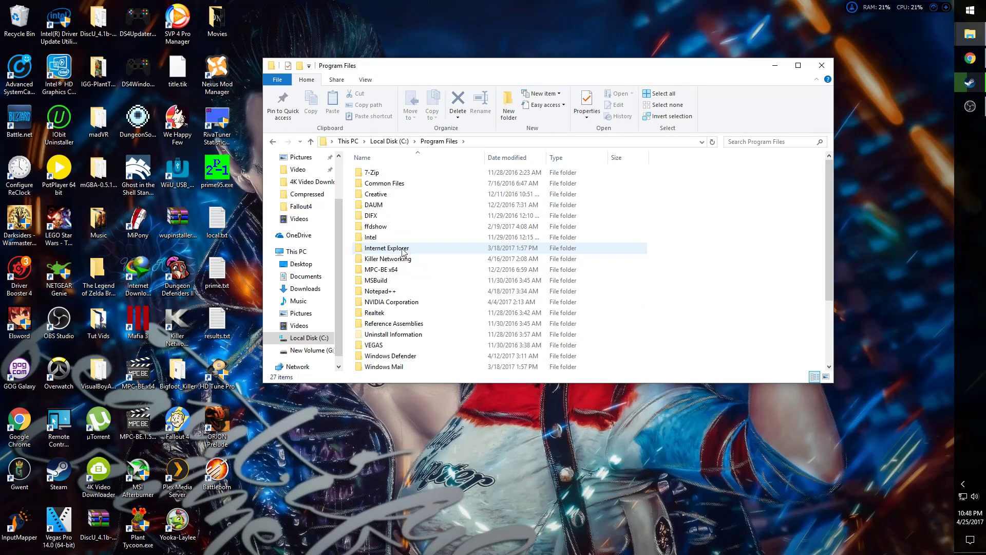
scroll(413, 206, down, 3)
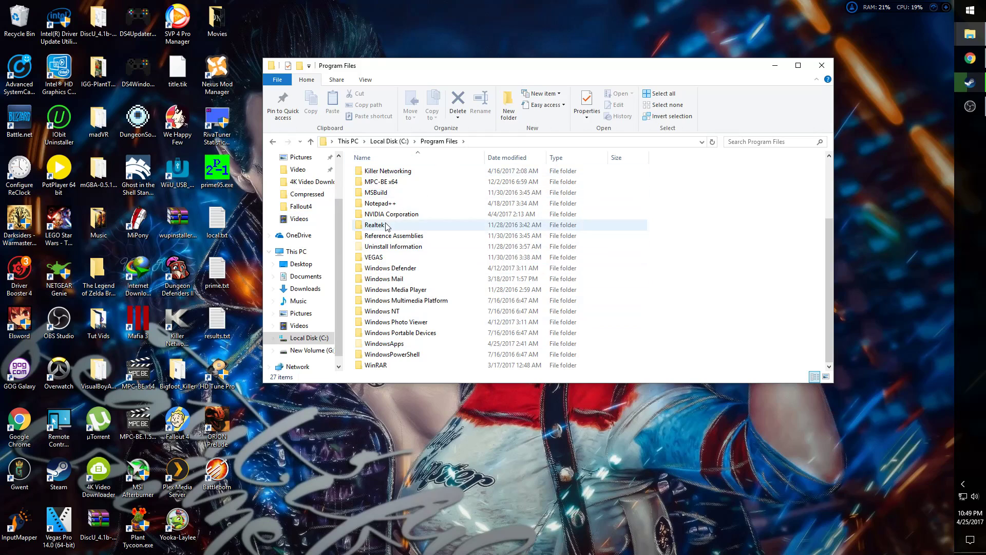
click(390, 141)
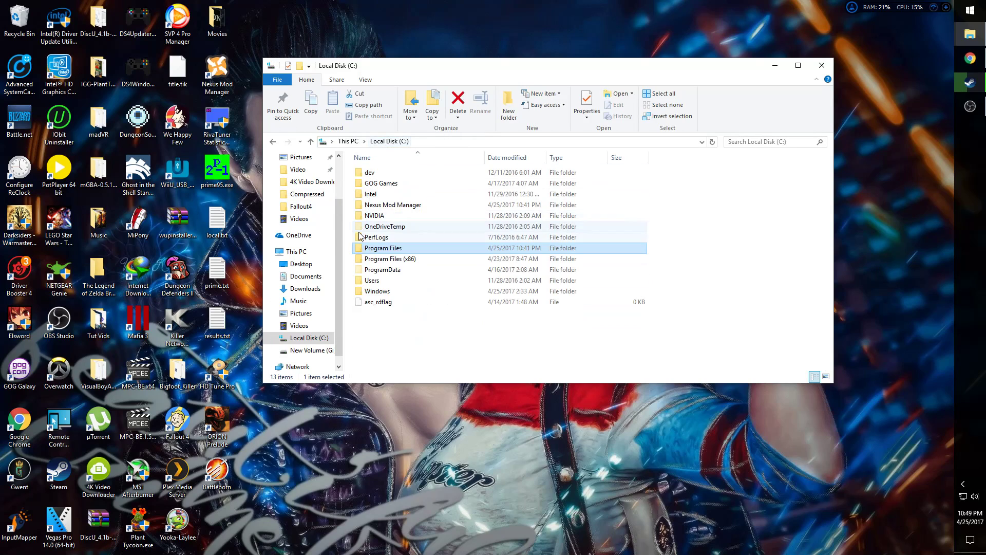
- Check Program Files again, return to C:, and launch Nexus Mod Manager from its desktop shortcut
click(377, 206)
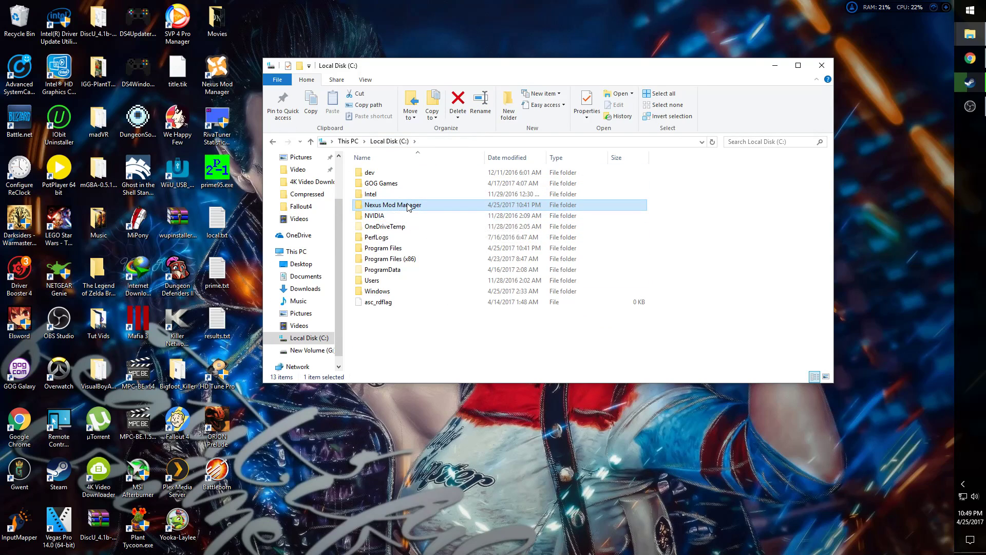
double_click(375, 248)
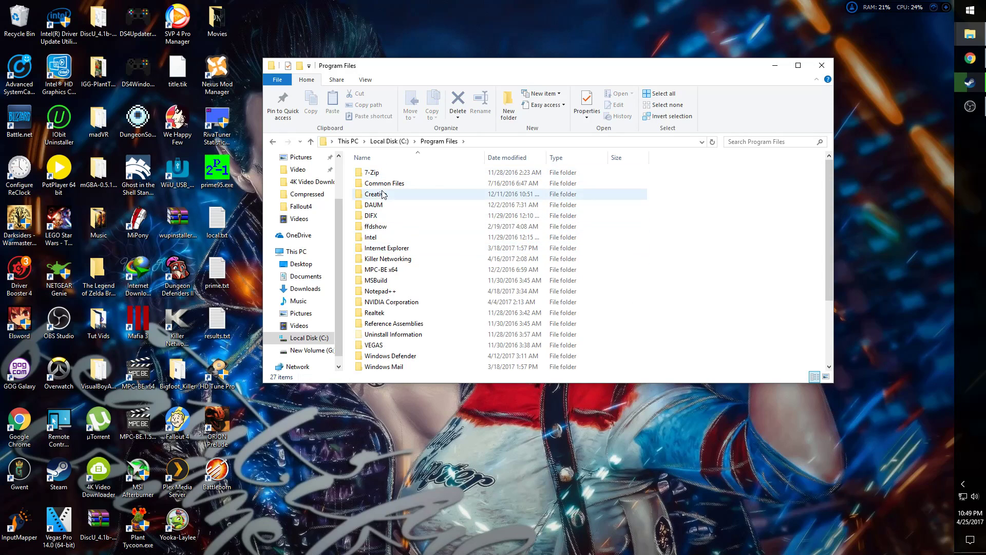
mouse_move(388, 183)
mouse_down()
mouse_move(401, 141)
mouse_move(373, 188)
mouse_up()
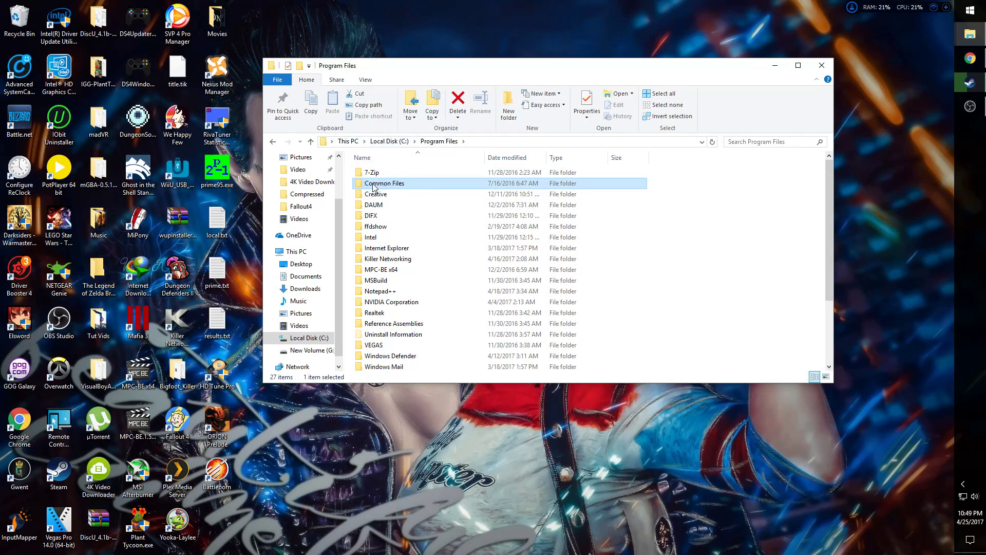
click(390, 142)
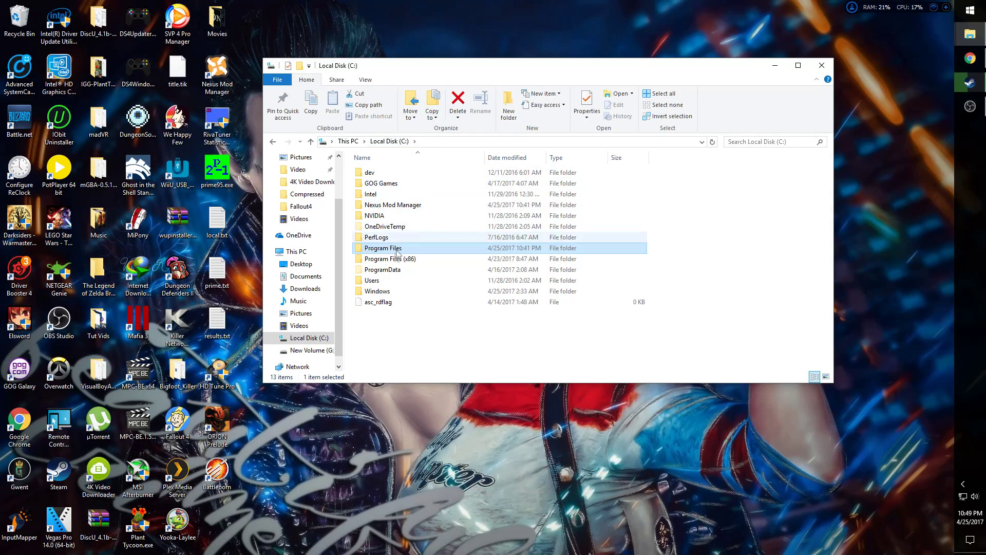
click(227, 74)
double_click(227, 74)
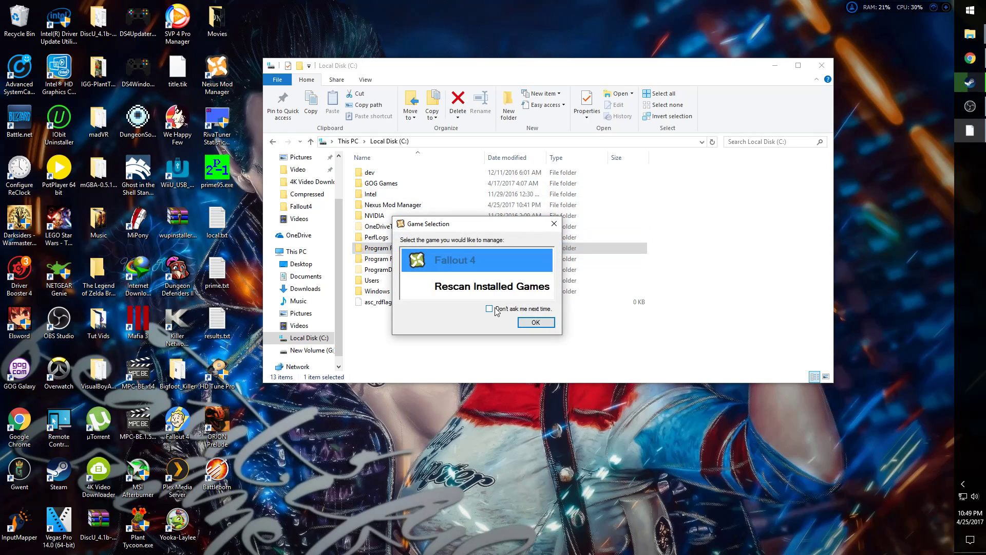
- Confirm Fallout 4 in Game Selection and switch back to the C: drive listing
click(536, 323)
click(436, 364)
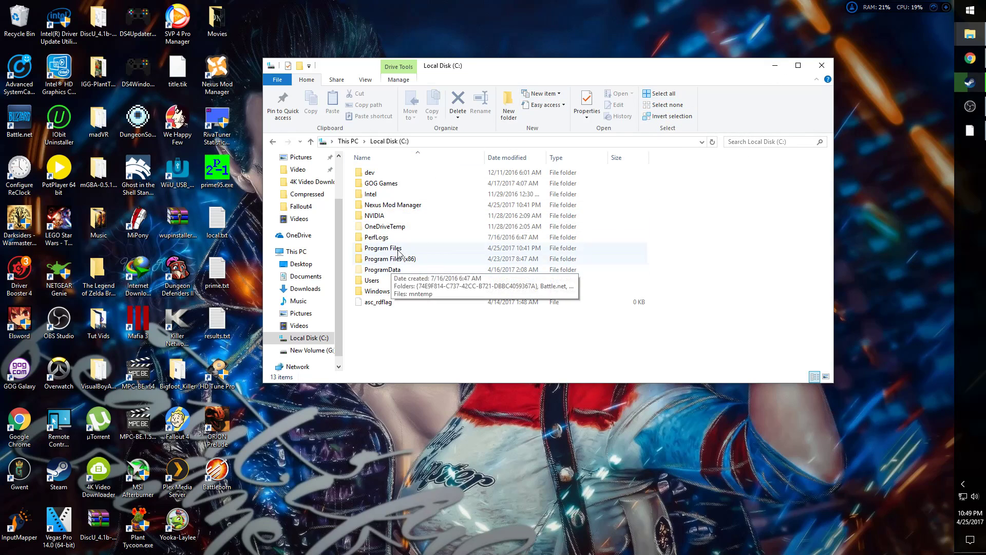
- Look inside Program Files, then return to the Local Disk (C:) root with nothing selected
double_click(402, 249)
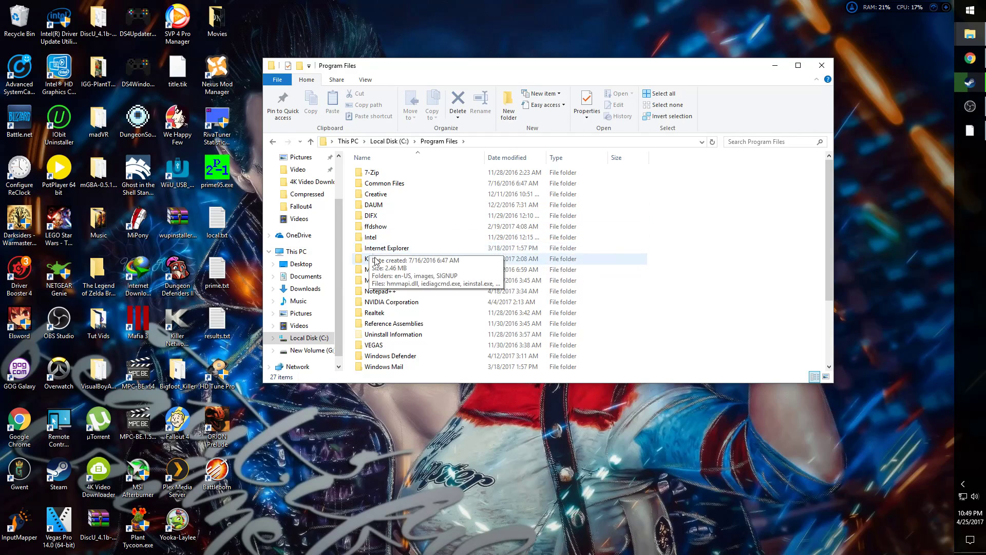
click(406, 142)
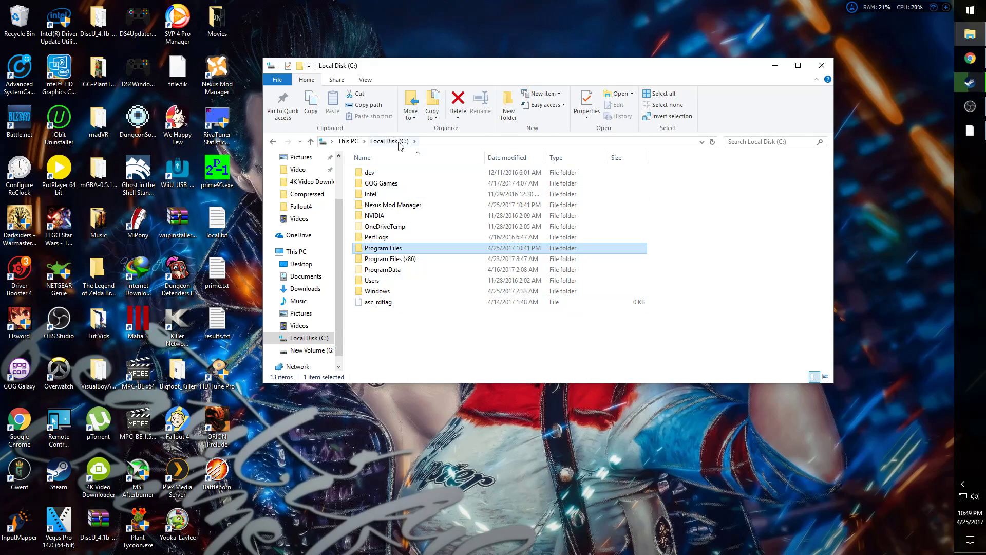
click(390, 141)
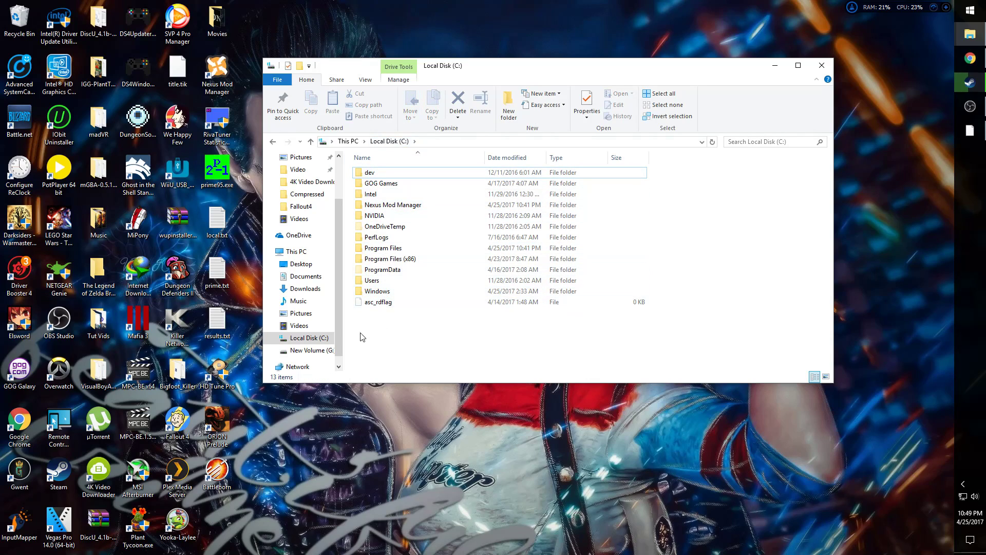
- Relaunch Nexus Mod Manager, confirm Fallout 4, and show its plugin list
double_click(213, 65)
click(536, 322)
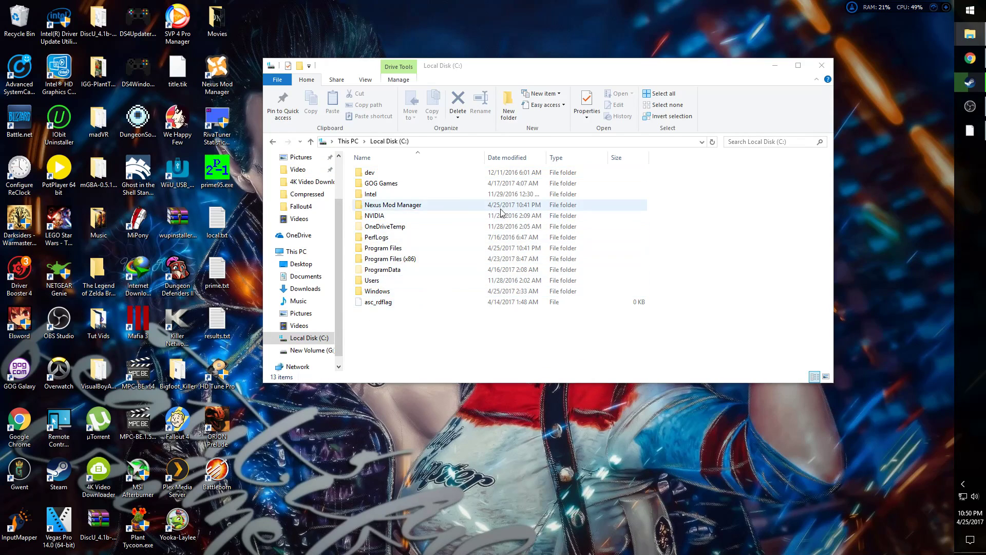
click(61, 70)
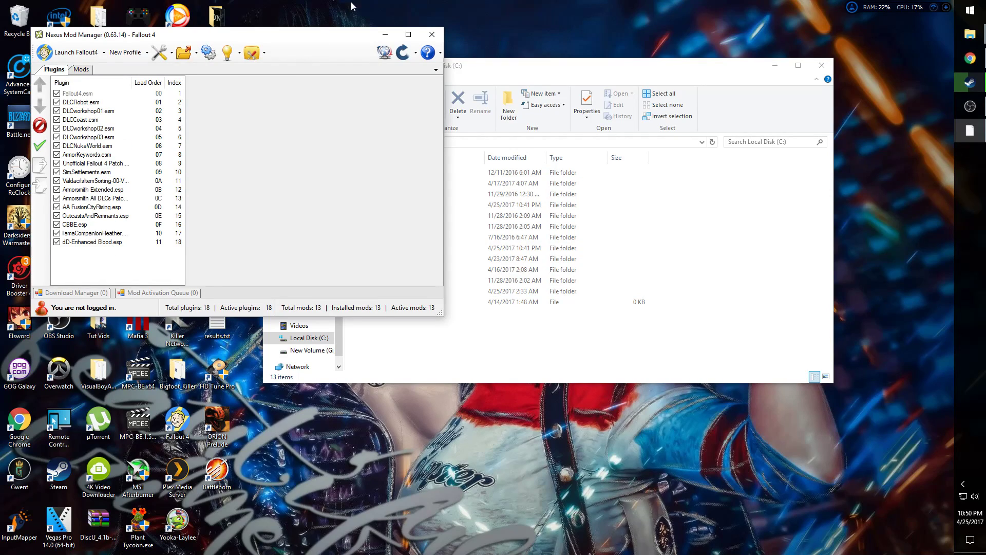
- Minimize Nexus Mod Manager once the 18 Fallout 4 plugins are listed
click(375, 34)
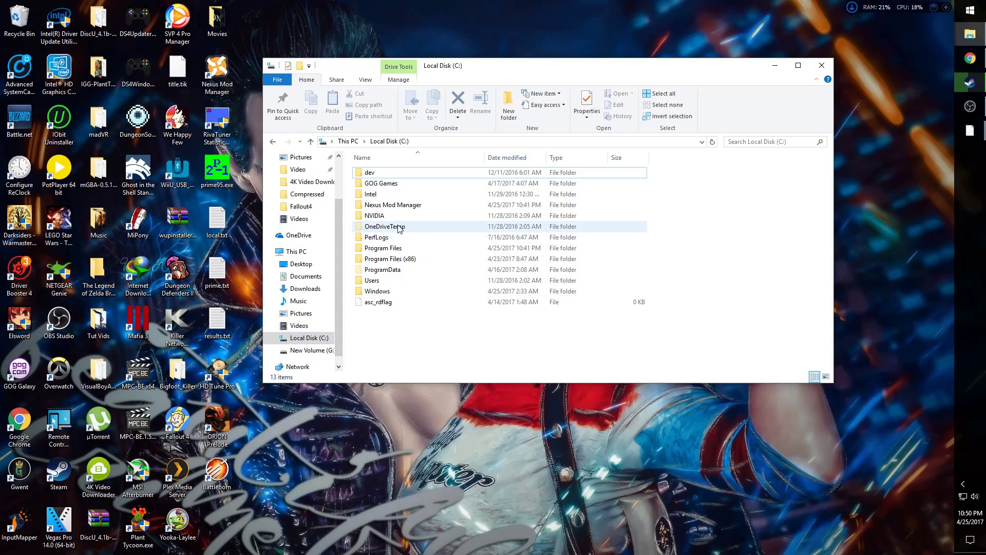
double_click(405, 204)
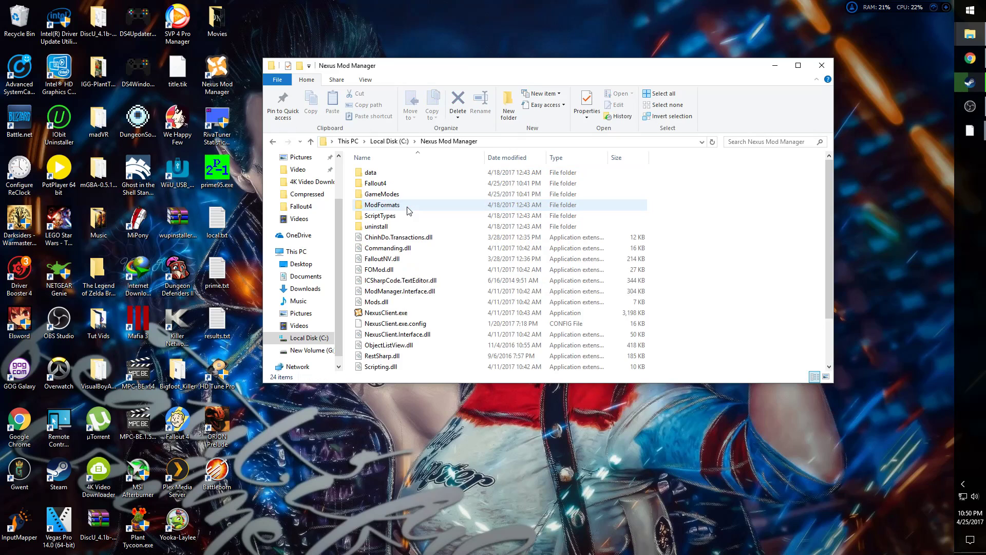
scroll(450, 257, down, 2)
scroll(434, 290, up, 2)
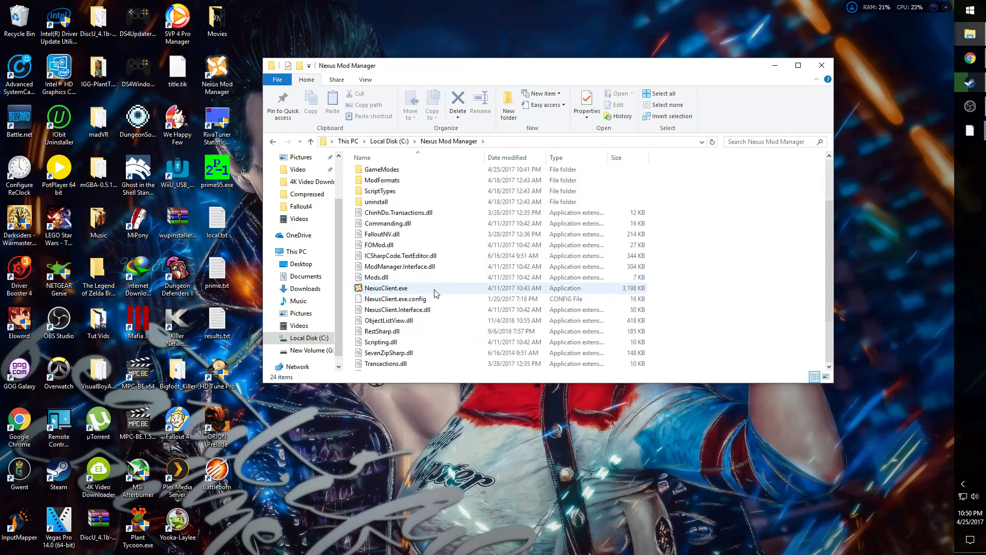
click(404, 142)
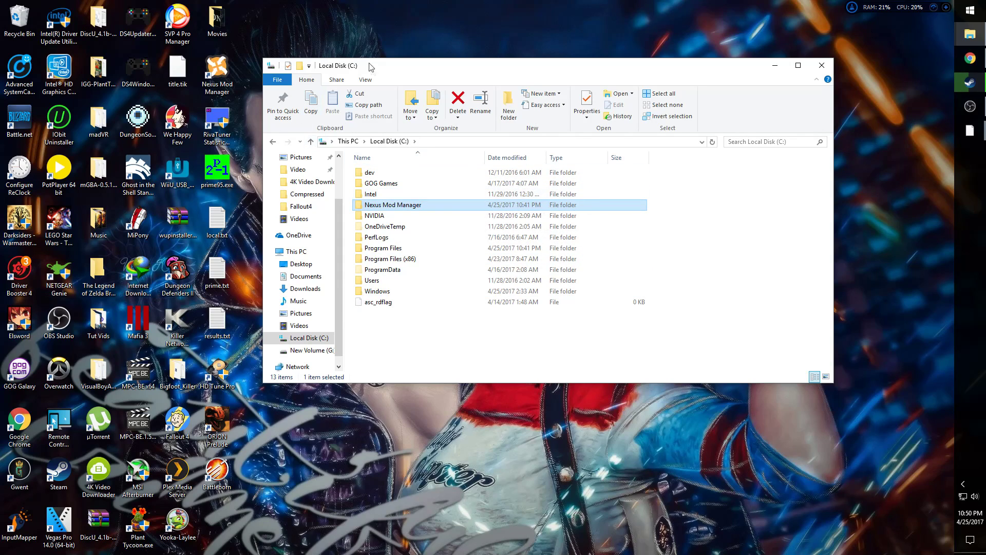
drag(369, 67, 489, 67)
- Move the Local Disk (C:) window right, nudge the Nexus Mod Manager folder, then minimize Explorer
click(264, 116)
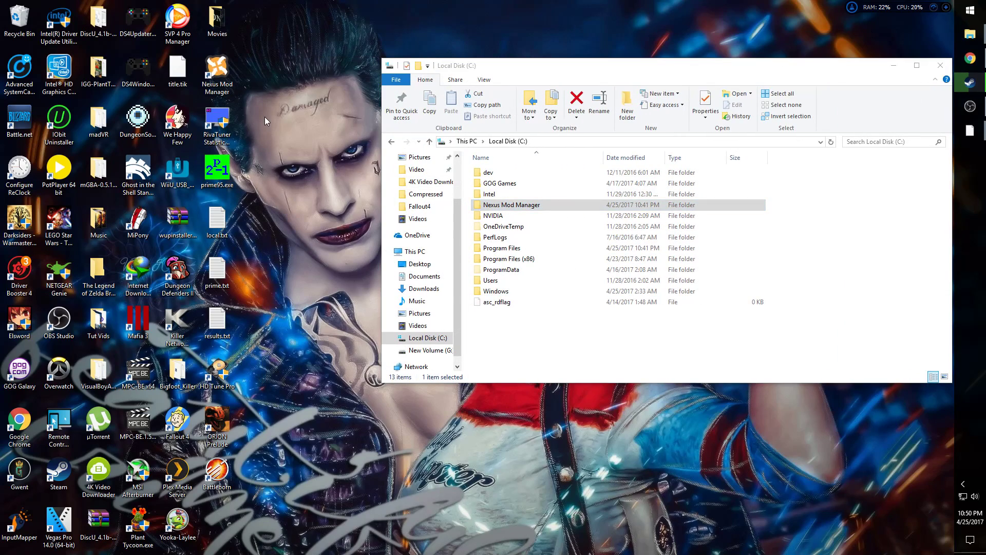
drag(264, 116, 292, 76)
mouse_move(508, 206)
mouse_down()
mouse_move(431, 179)
mouse_move(277, 57)
mouse_move(589, 165)
mouse_move(500, 204)
mouse_up()
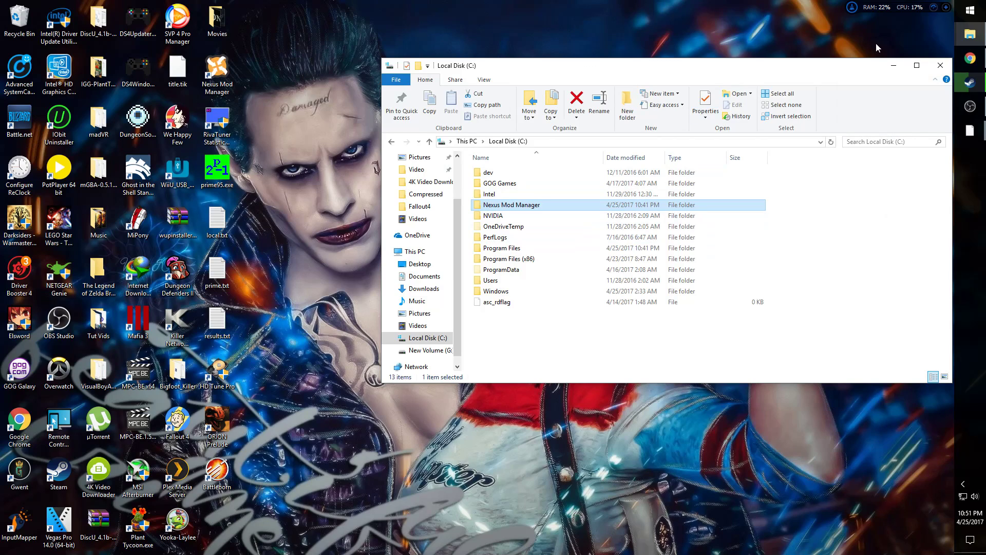
click(891, 66)
- Drag the Fallout 4 Game Selection dialog up to the desktop's top-right area
drag(457, 230, 688, 106)
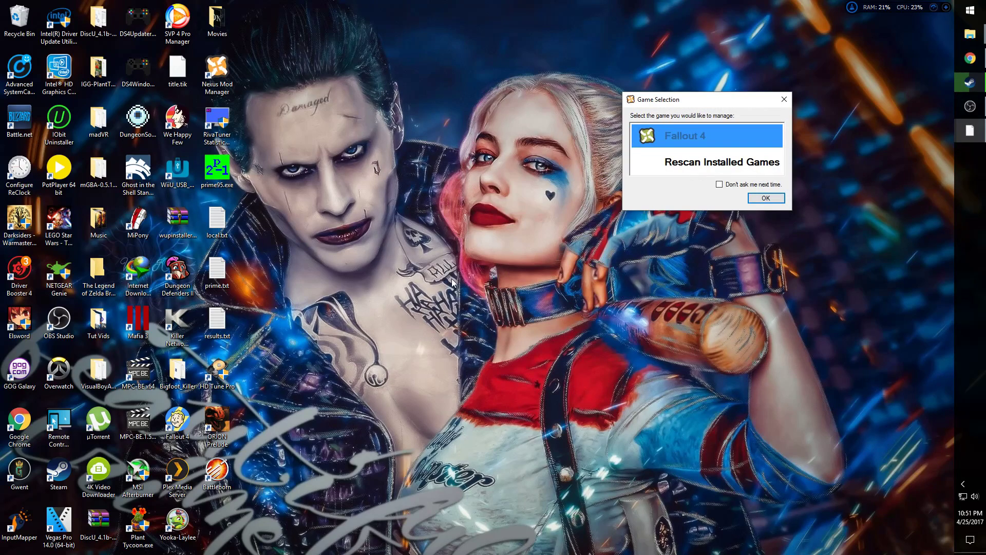